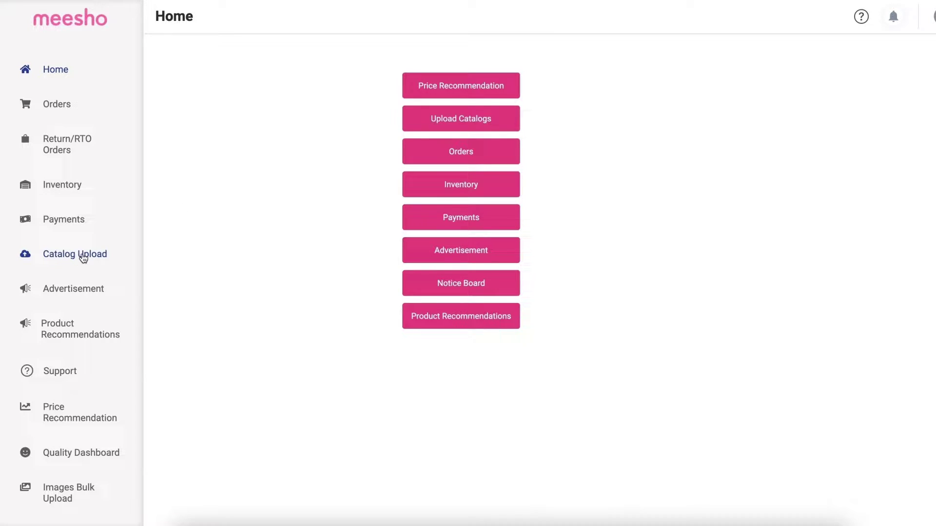
Start a bulk catalog upload and choose the category Women Fashion / Western Wear / Tops, Tshirts & Shirts
{"action": "left_click", "coordinate": [81, 262]}
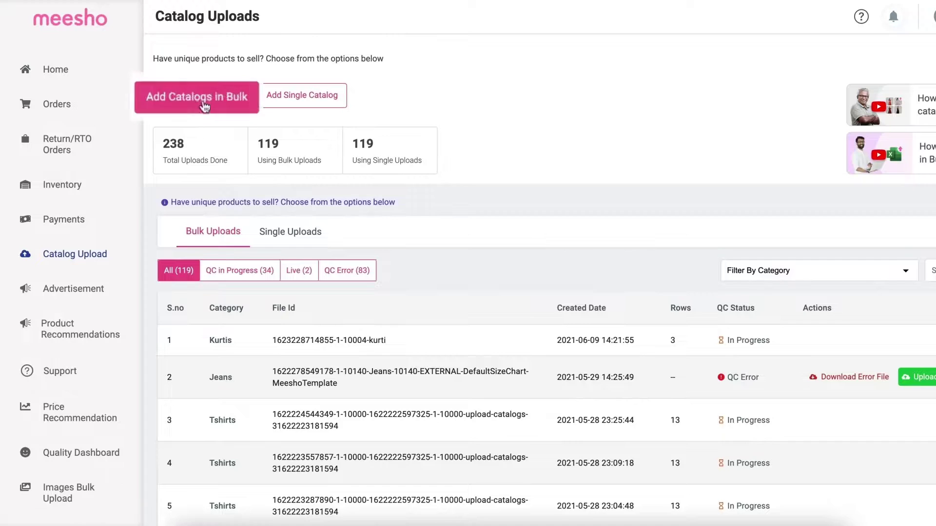
{"action": "left_click", "coordinate": [213, 106]}
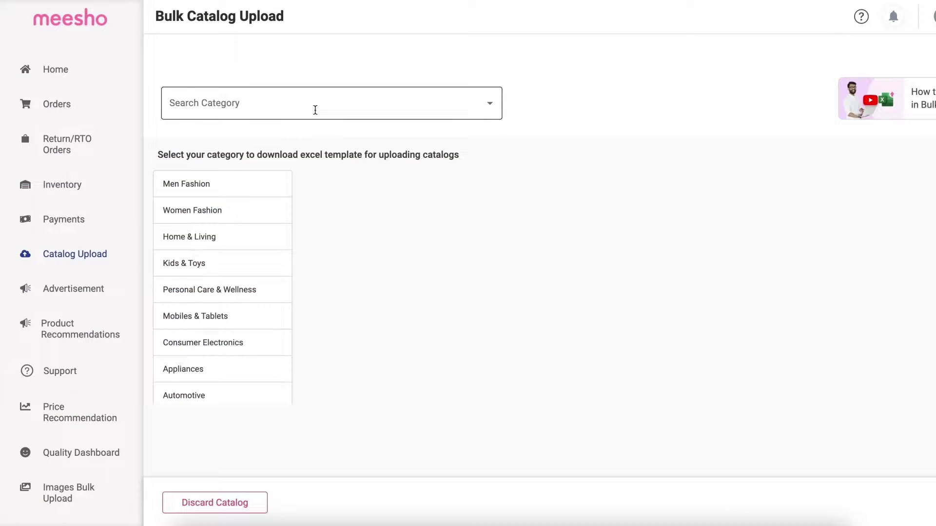
{"action": "left_click", "coordinate": [315, 109]}
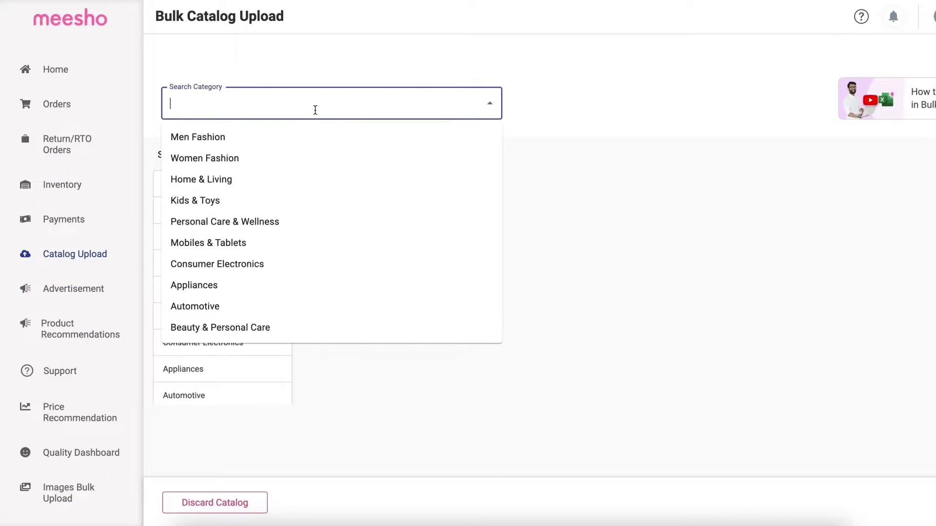
{"action": "type", "text": "top"}
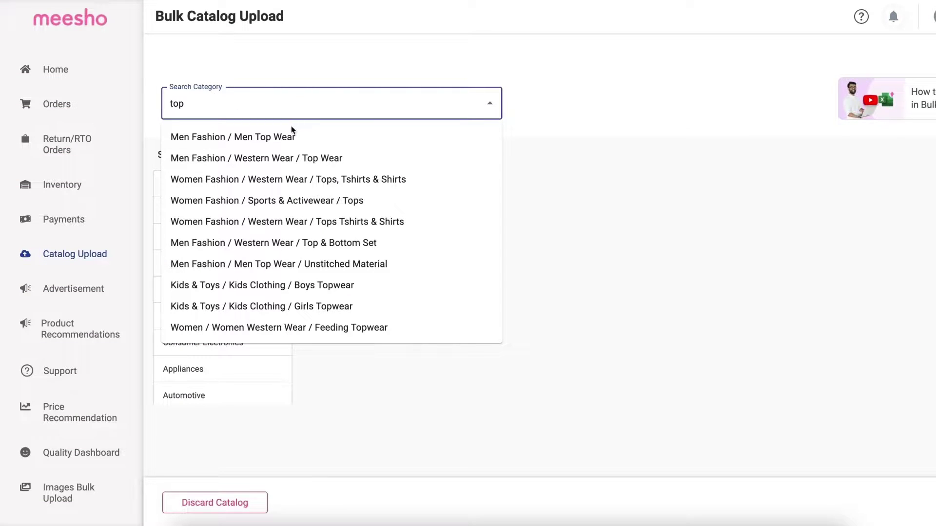
{"action": "left_click", "coordinate": [290, 180]}
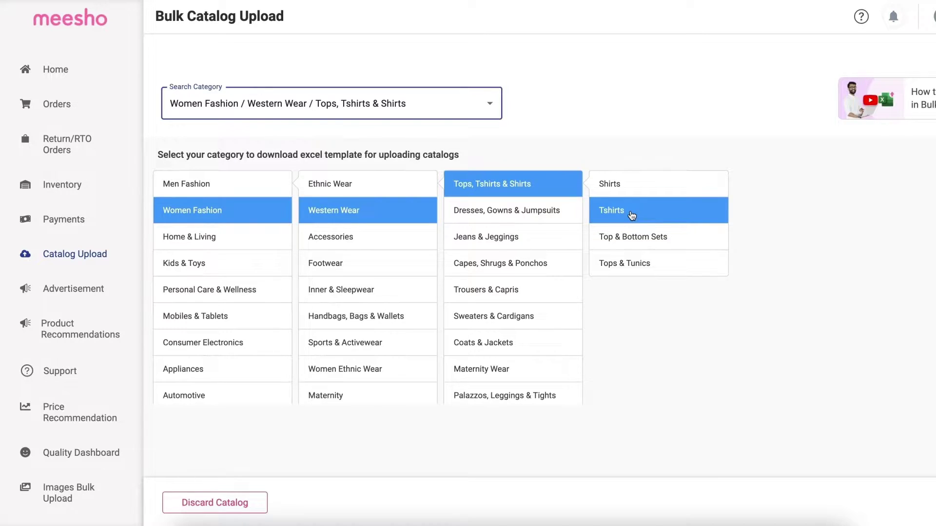
Download the Excel template for the Tshirts subcategory and open the Sarees-Fill this sheet
{"action": "left_click", "coordinate": [632, 216]}
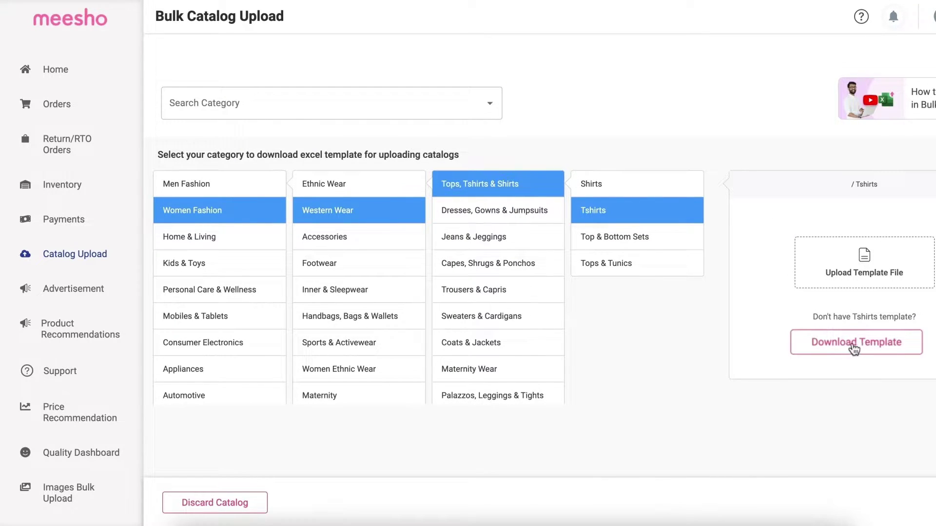
{"action": "left_click", "coordinate": [853, 347]}
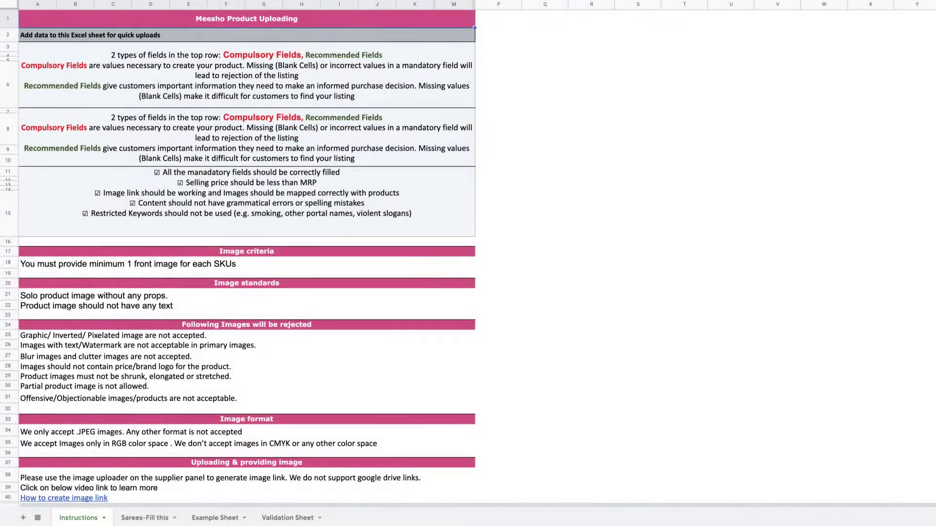
{"action": "key", "text": "ctrl+shift+Page_Down"}
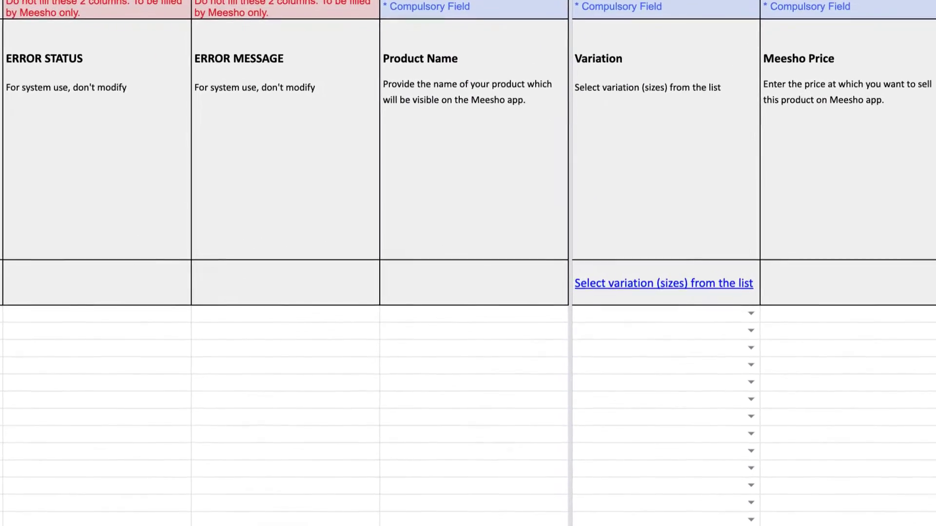
{"action": "type", "text": "Trendy Full-Sleeve Cotton jacket for women"}
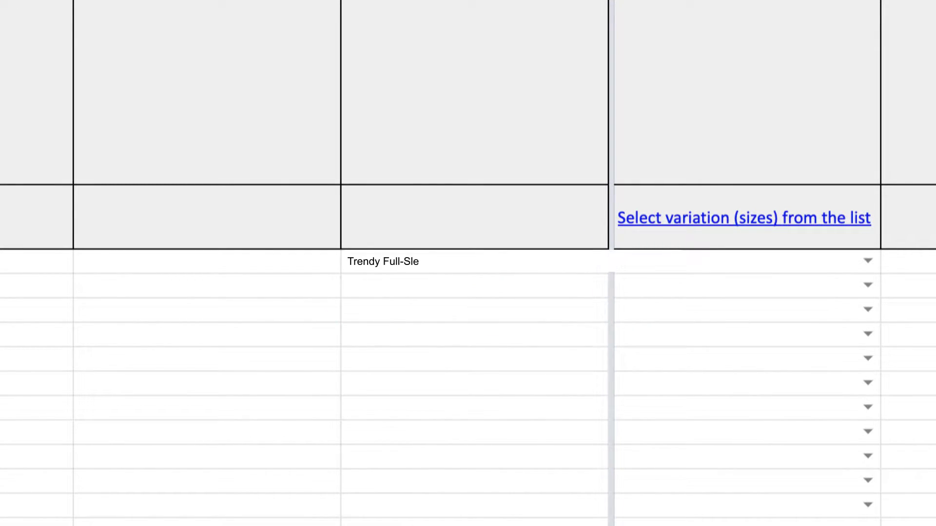
{"action": "type", "text": "eve Cotton jacket for women One Piece"}
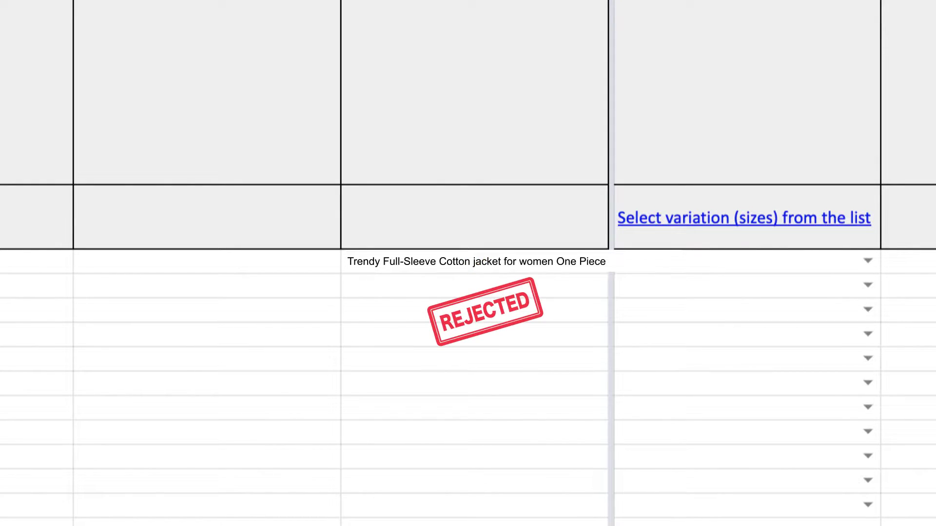
{"action": "key", "text": "BackSpace"}
{"action": "key", "text": "BackSpace"}
{"action": "key", "text": "BackSpace"}
{"action": "key", "text": "BackSpace"}
{"action": "key", "text": "BackSpace"}
{"action": "key", "text": "BackSpace"}
{"action": "key", "text": "BackSpace"}
{"action": "key", "text": "BackSpace"}
{"action": "key", "text": "BackSpace"}
{"action": "key", "text": "BackSpace"}
{"action": "key", "text": "BackSpace"}
{"action": "key", "text": "BackSpace"}
{"action": "key", "text": "BackSpace"}
{"action": "key", "text": "BackSpace"}
{"action": "key", "text": "BackSpace"}
{"action": "key", "text": "BackSpace"}
{"action": "key", "text": "BackSpace"}
{"action": "key", "text": "BackSpace"}
{"action": "key", "text": "BackSpace"}
{"action": "key", "text": "BackSpace"}
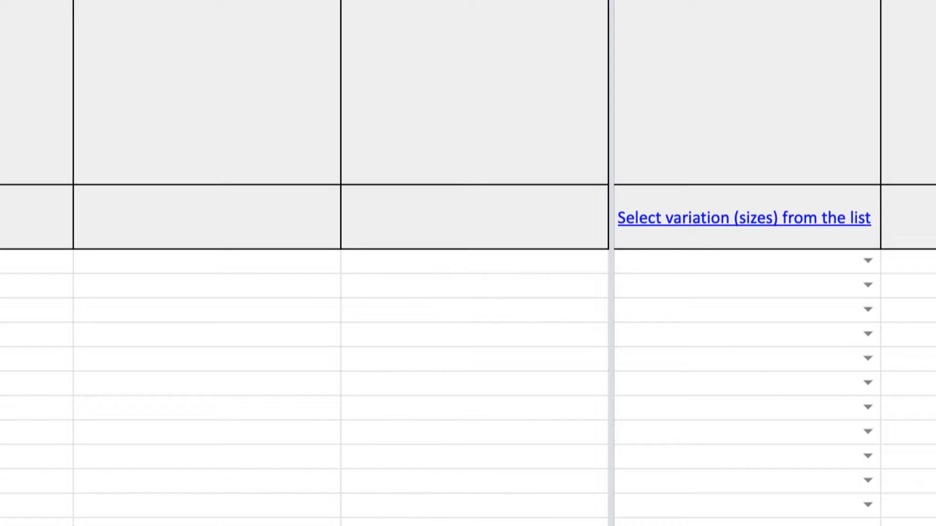
In row 5, enter "Green Women’s Top" as the product name and set the variation to Free Size
{"action": "type", "text": "Green Women’s Top"}
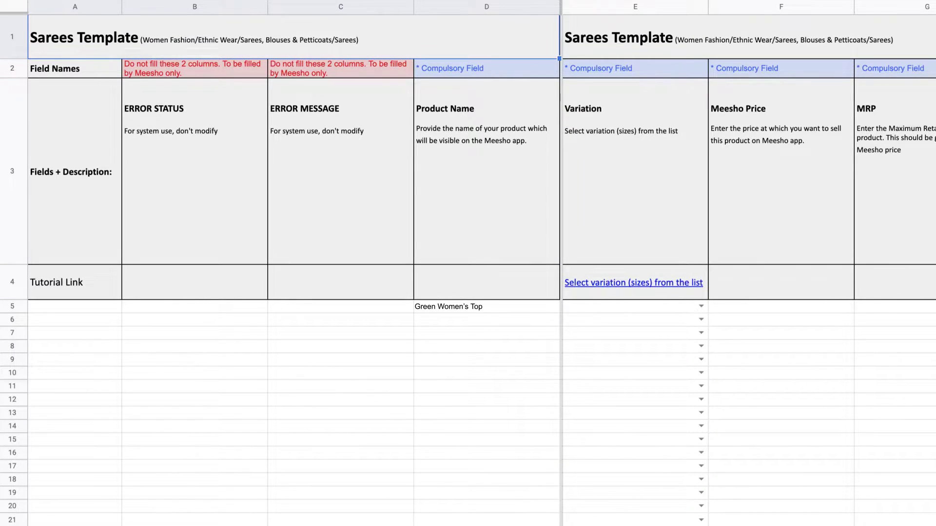
{"action": "type", "text": "Free Size"}
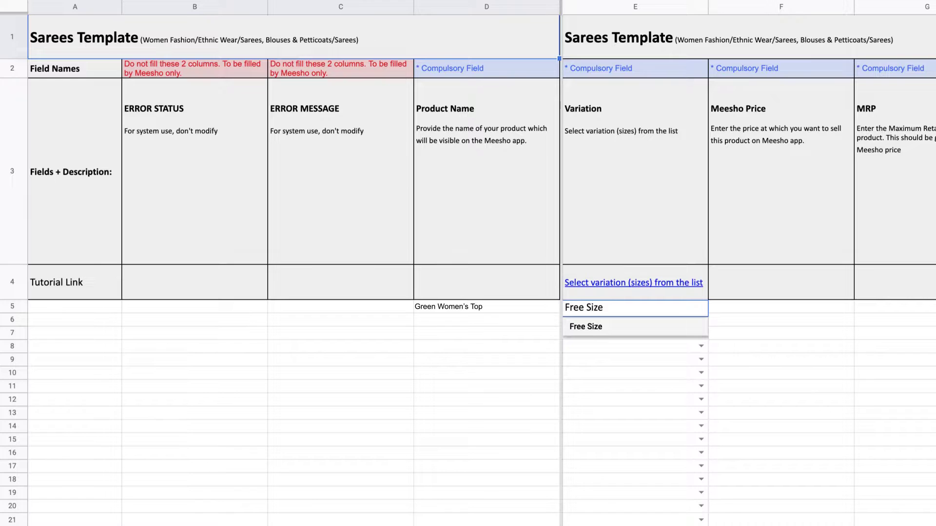
{"action": "key", "text": "Return"}
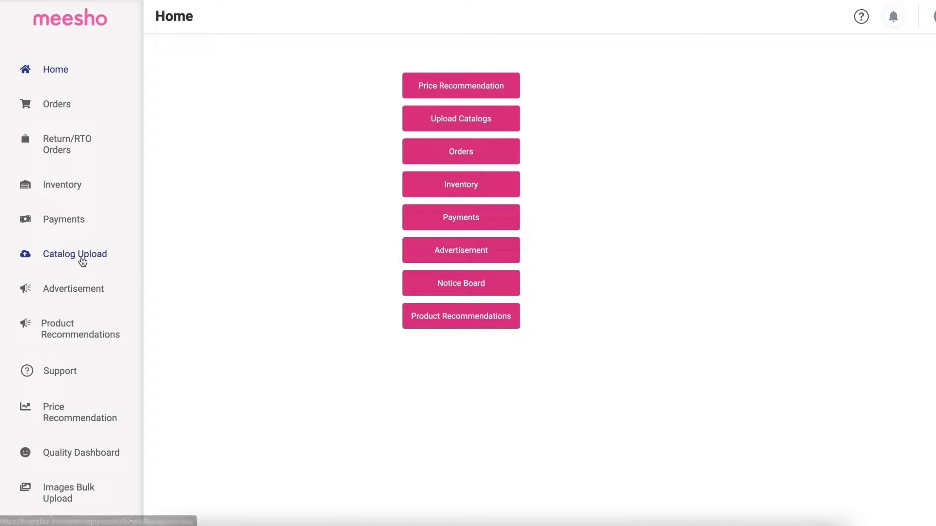
Download a bulk catalog template again from Women Fashion / Western Wear / Tops, Tshirts & Shirts
{"action": "left_click", "coordinate": [83, 261]}
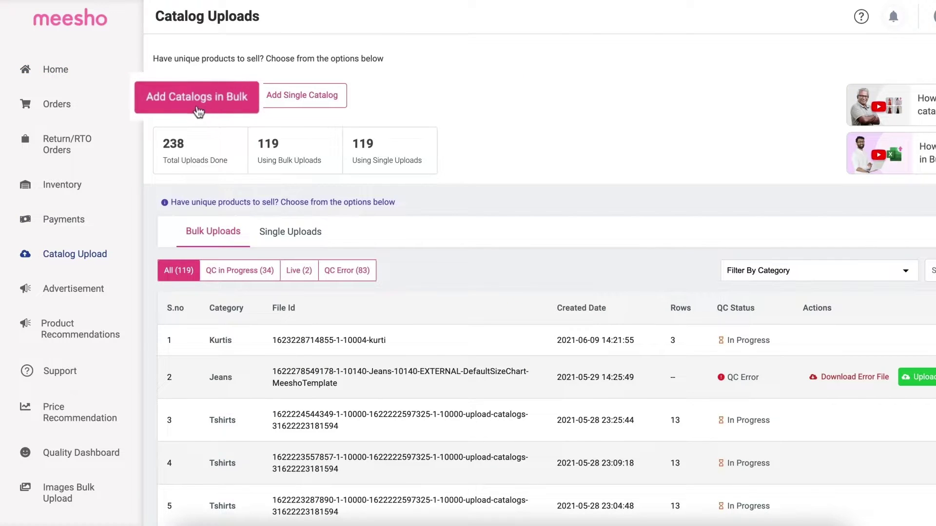
{"action": "left_click", "coordinate": [199, 112]}
{"action": "type", "text": "top"}
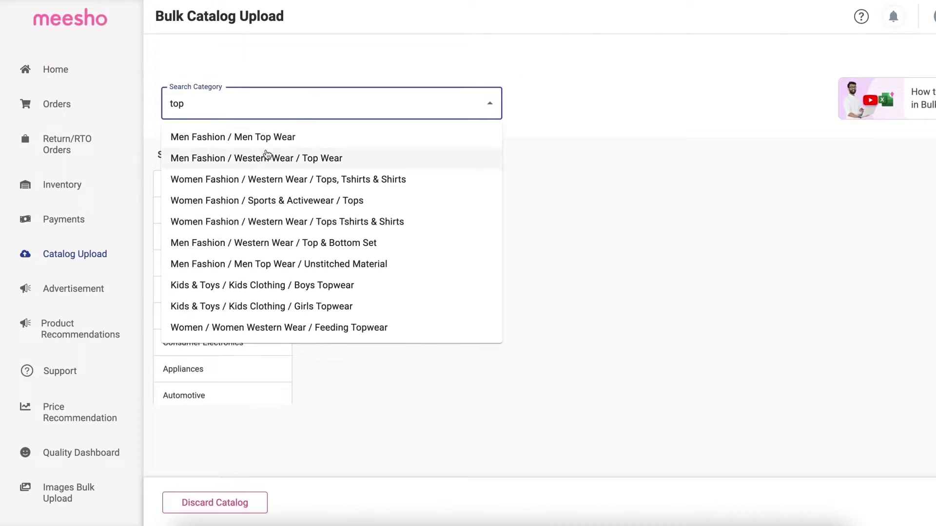
{"action": "left_click", "coordinate": [298, 180]}
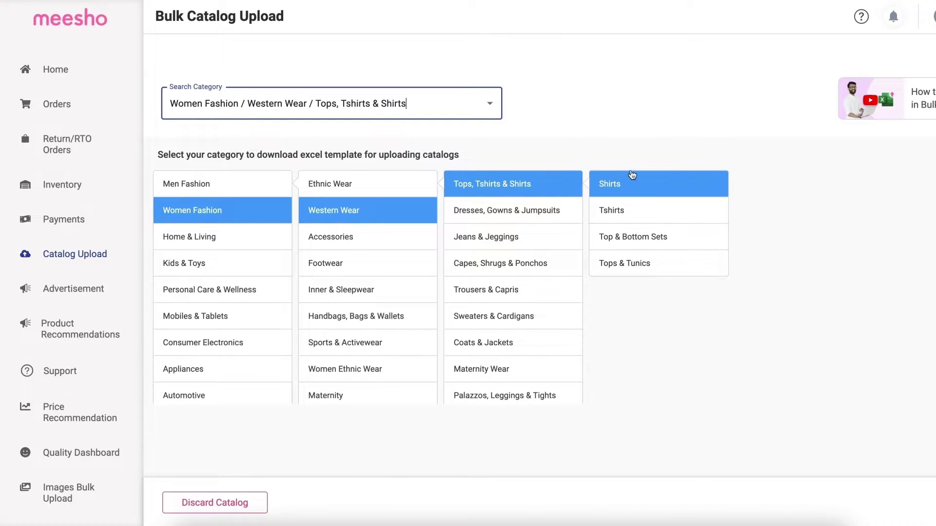
{"action": "left_click", "coordinate": [648, 199]}
{"action": "left_click", "coordinate": [872, 340]}
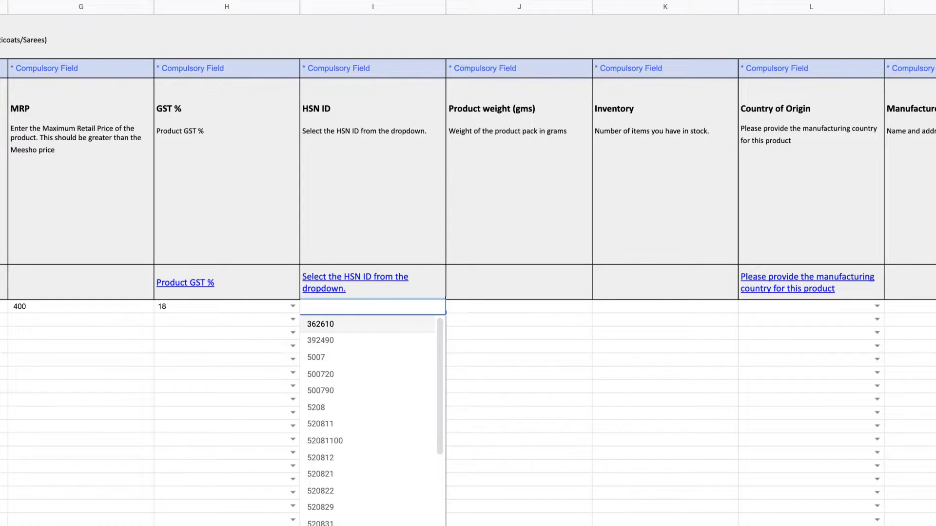
Set the product's HSN ID to 52081100 and its inventory to 5 in row 5 of the template
{"action": "left_click", "coordinate": [325, 441]}
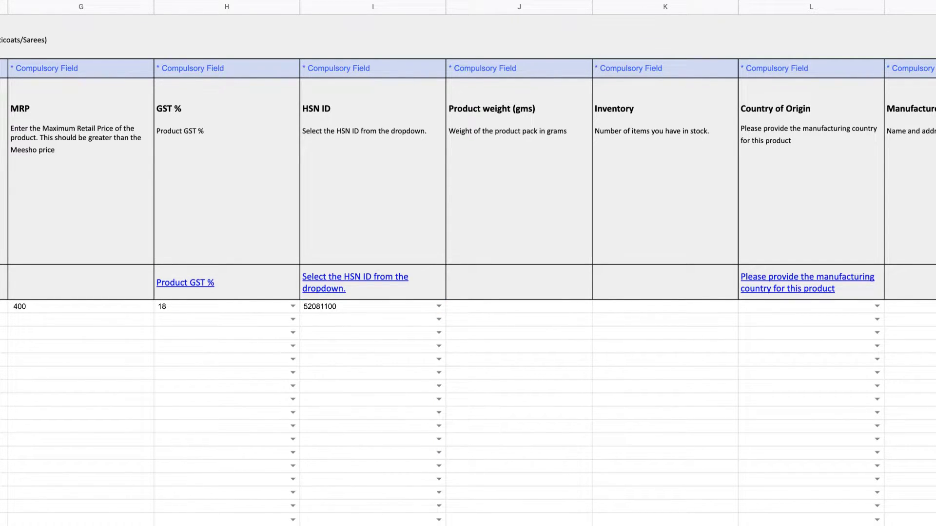
{"action": "scroll", "coordinate": [468, 292], "scroll_direction": "right", "scroll_amount": 5}
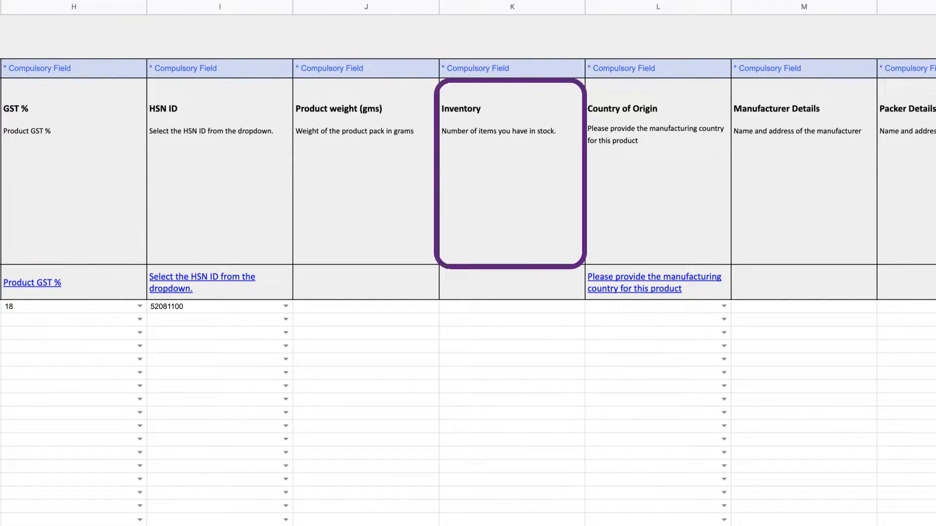
{"action": "type", "text": "5"}
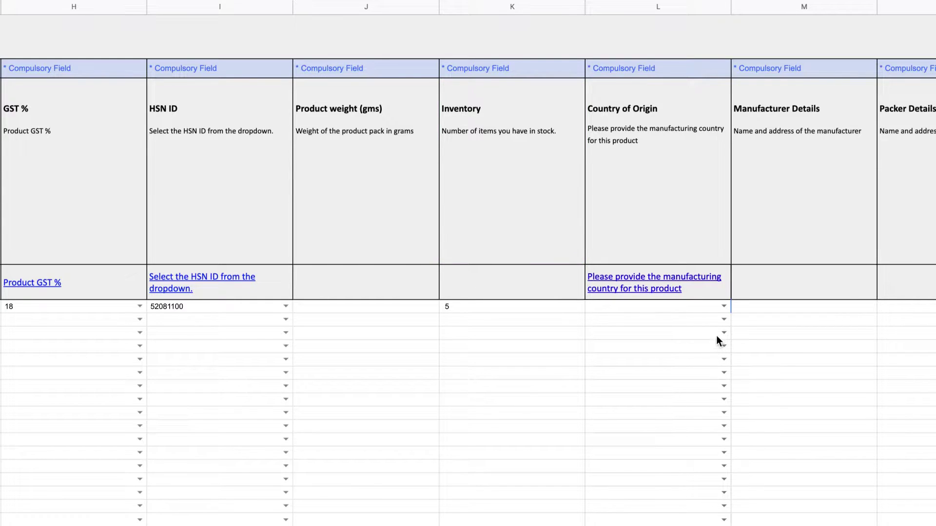
Set the product's country of origin to India in row 5
{"action": "left_click", "coordinate": [723, 306]}
{"action": "scroll", "coordinate": [727, 371], "scroll_direction": "down", "scroll_amount": 5}
{"action": "scroll", "coordinate": [726, 371], "scroll_direction": "down", "scroll_amount": 15}
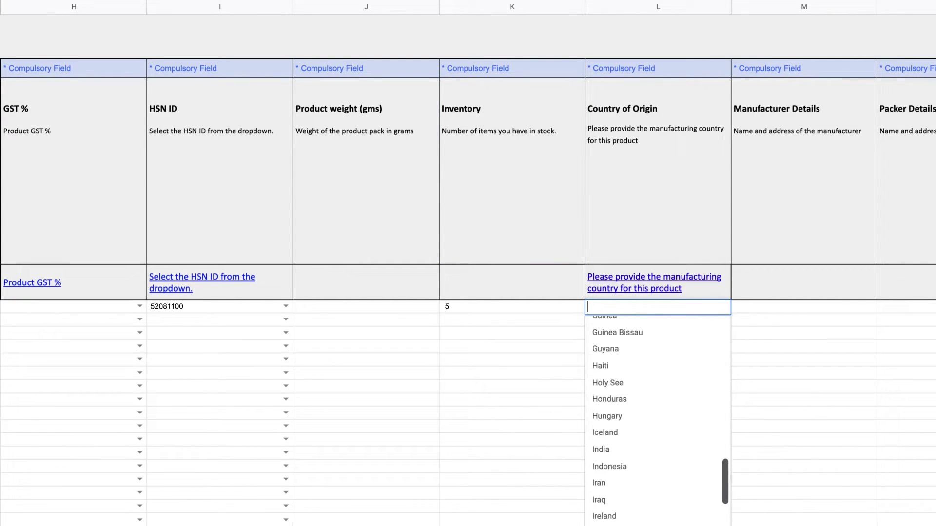
{"action": "left_click", "coordinate": [672, 453]}
Set the product's color to Green in row 5
{"action": "scroll", "coordinate": [677, 505], "scroll_direction": "right", "scroll_amount": 20}
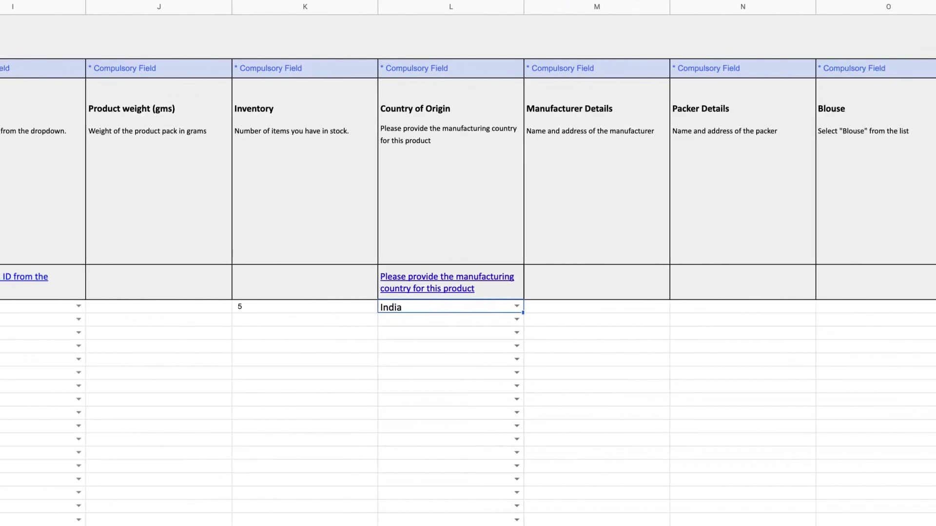
{"action": "scroll", "coordinate": [419, 306], "scroll_direction": "right", "scroll_amount": 2}
{"action": "left_click", "coordinate": [419, 306]}
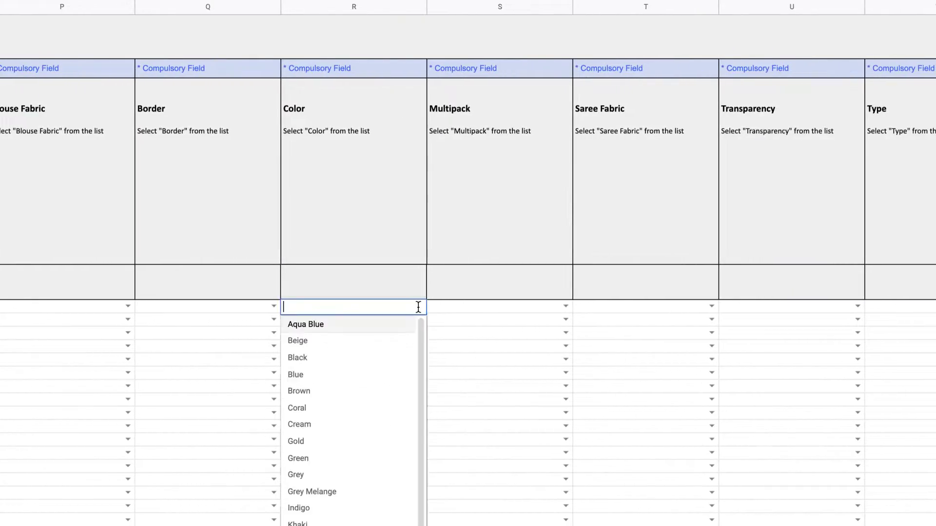
{"action": "left_click", "coordinate": [368, 463]}
Set the product's saree fabric to Art Silk in row 5
{"action": "scroll", "coordinate": [662, 309], "scroll_direction": "right", "scroll_amount": 5}
{"action": "left_click", "coordinate": [657, 307]}
{"action": "scroll", "coordinate": [662, 308], "scroll_direction": "right", "scroll_amount": 10}
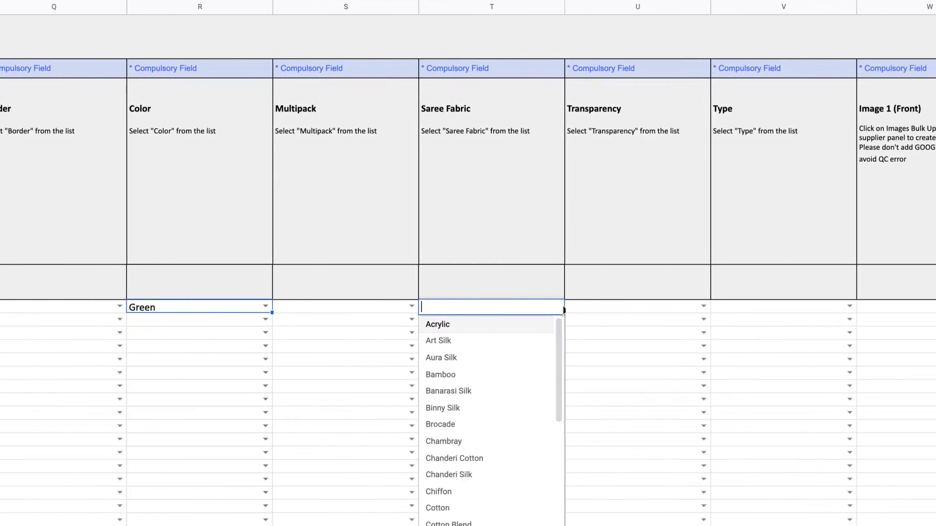
{"action": "left_click", "coordinate": [444, 343]}
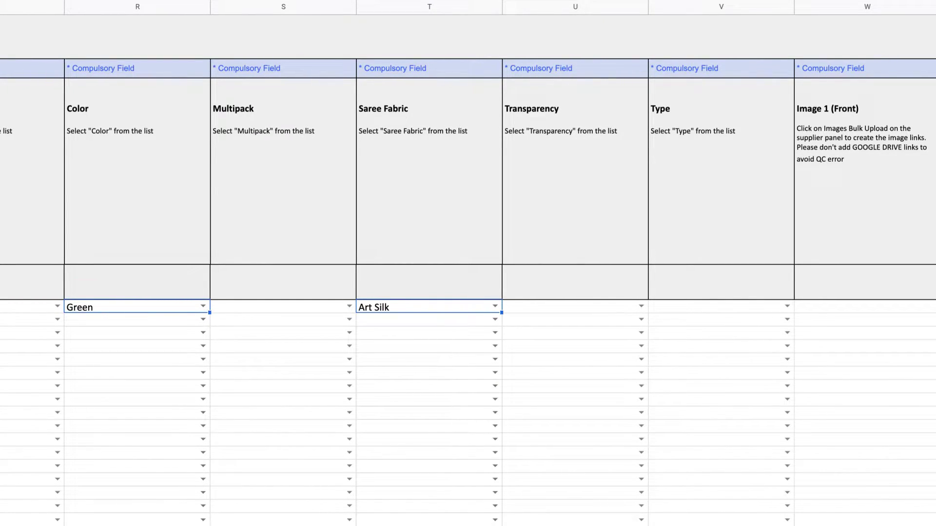
Go to Images Bulk Upload in the supplier panel and open the file selection for product images
{"action": "scroll", "coordinate": [468, 293], "scroll_direction": "right", "scroll_amount": 20}
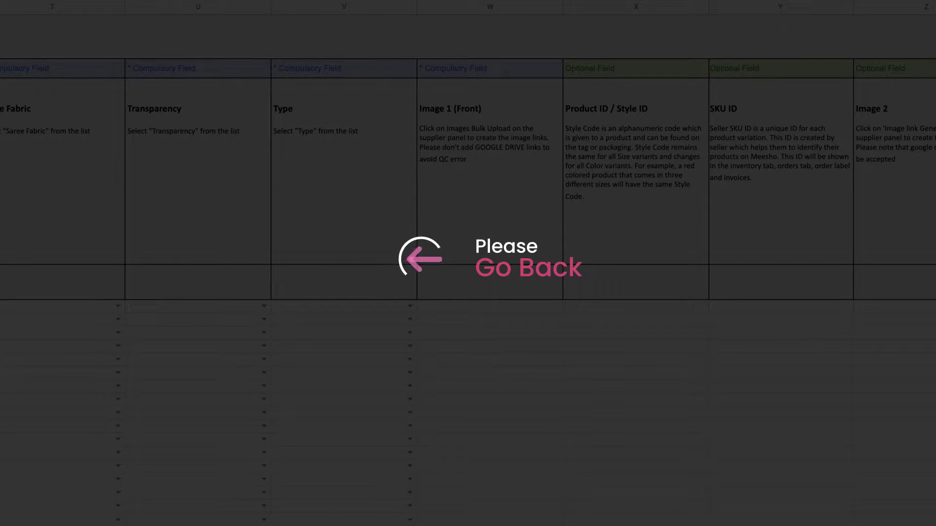
{"action": "scroll", "coordinate": [96, 513], "scroll_direction": "down", "scroll_amount": 2}
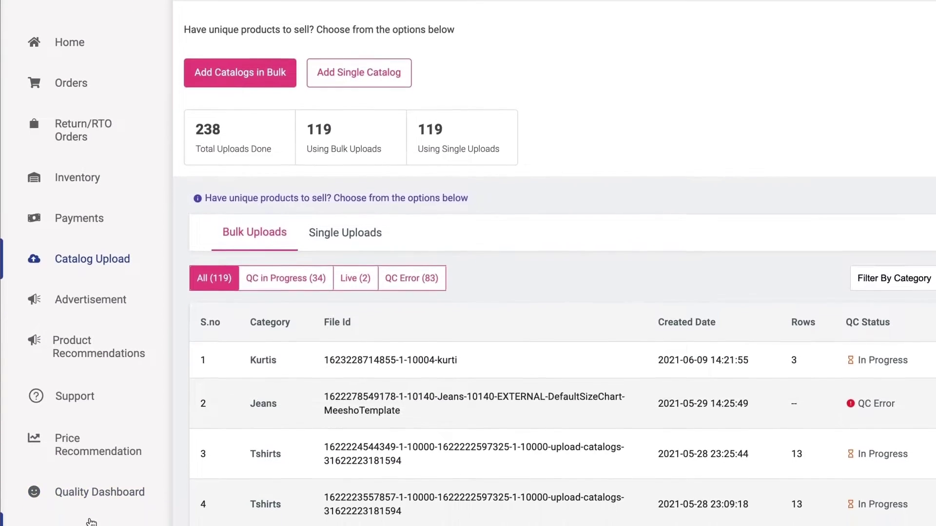
{"action": "left_click", "coordinate": [106, 505]}
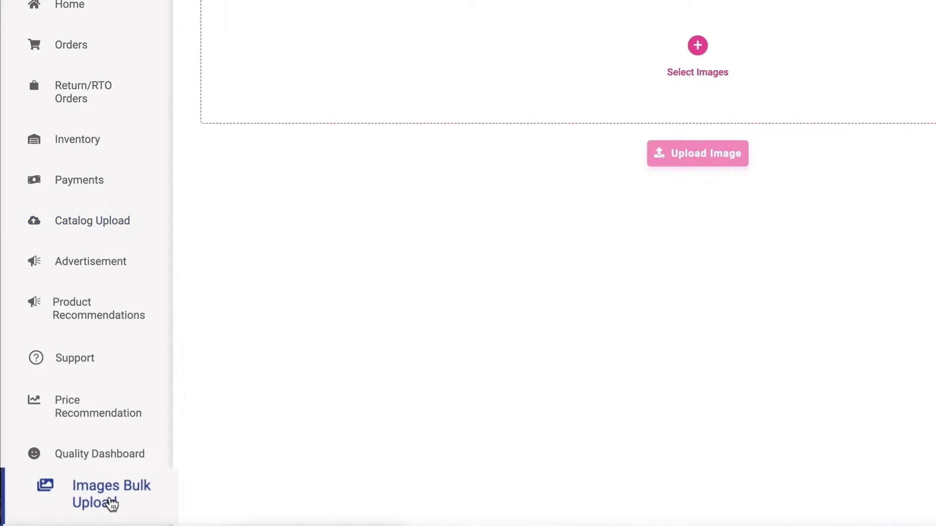
{"action": "left_click", "coordinate": [612, 111]}
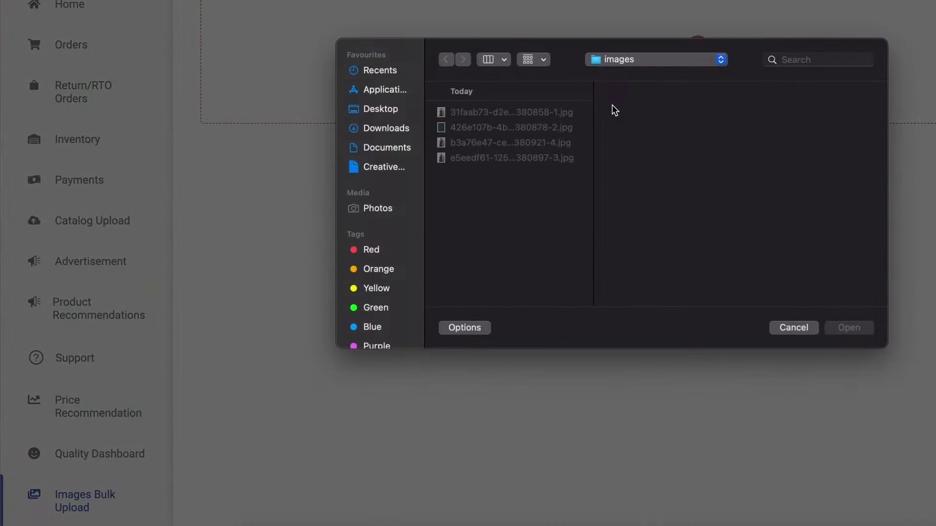
Select all four JPG product images in the images folder and upload them to generate their image links
{"action": "left_click", "coordinate": [537, 115]}
{"action": "left_click", "coordinate": [531, 128]}
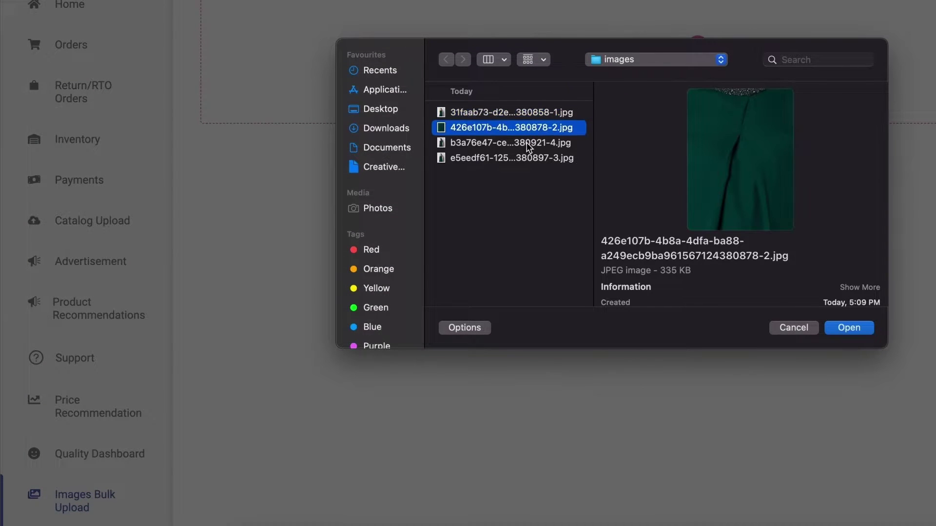
{"action": "left_click", "coordinate": [527, 143]}
{"action": "left_click", "coordinate": [529, 159]}
{"action": "left_click", "coordinate": [542, 115], "text": "shift"}
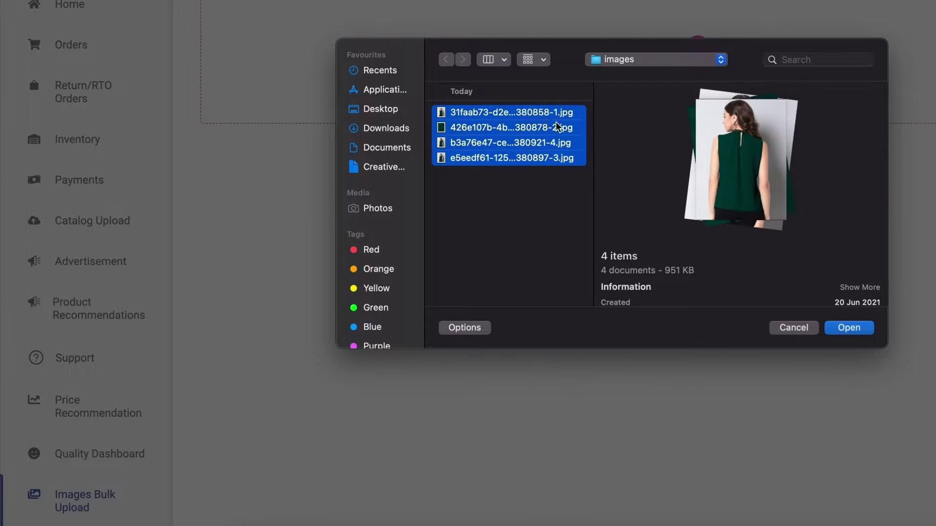
{"action": "left_click", "coordinate": [848, 329]}
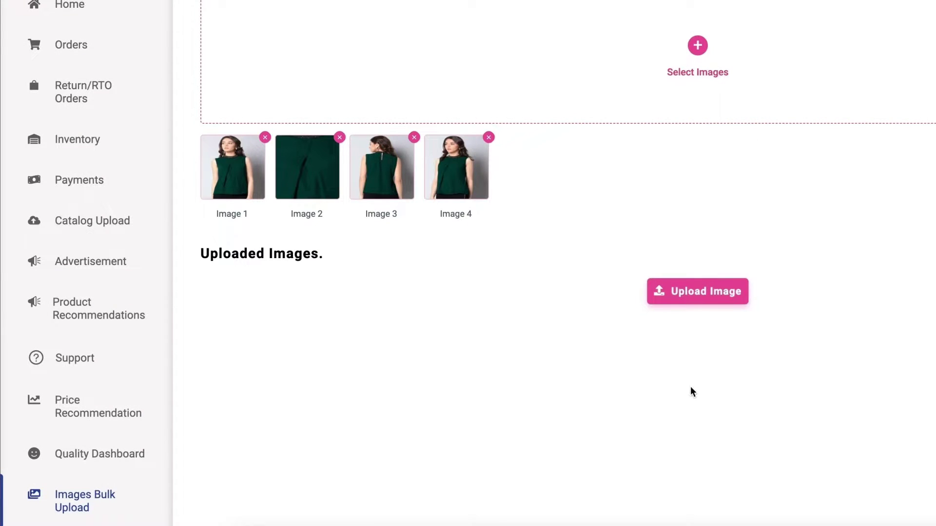
{"action": "left_click", "coordinate": [710, 292]}
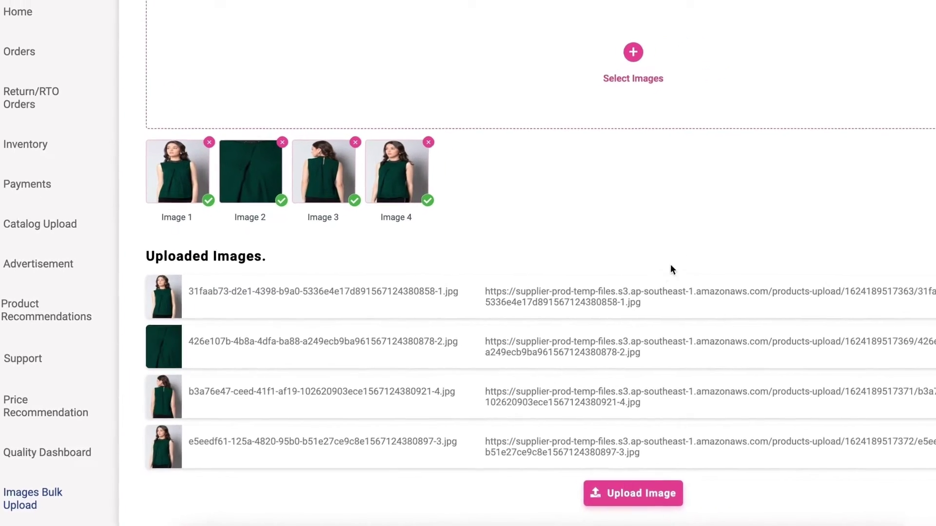
{"action": "left_click", "coordinate": [917, 297]}
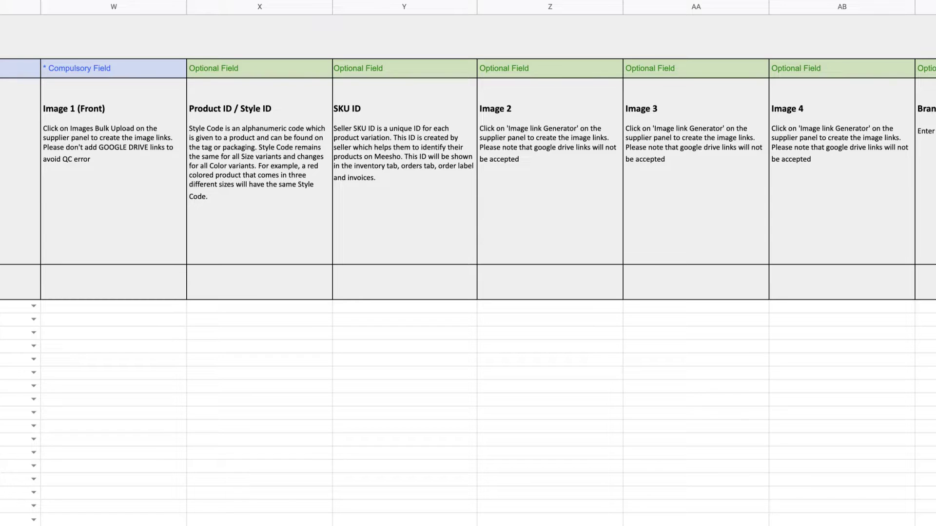
Paste the first image's link under Image 1 (Front) in the product row, and copy the second image's link from the supplier panel into Image 2
{"action": "key", "text": "ctrl+v"}
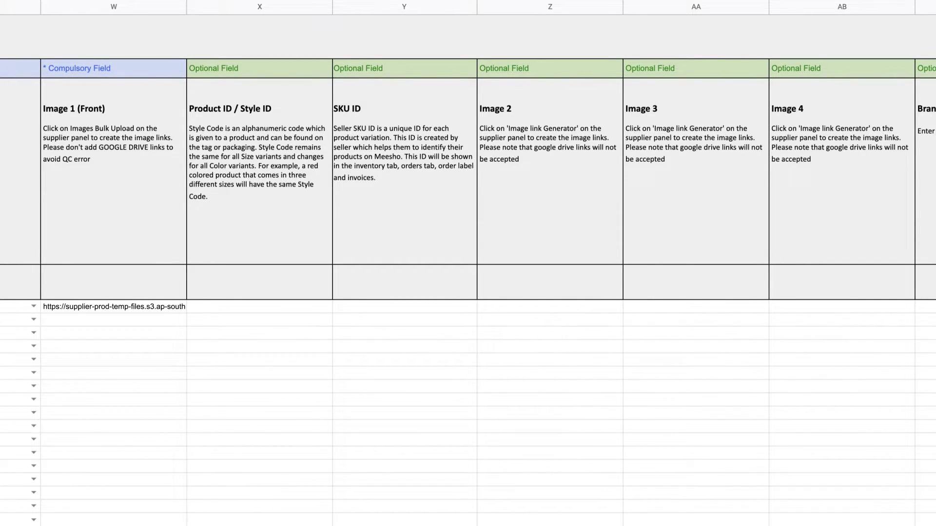
{"action": "left_click", "coordinate": [485, 520]}
{"action": "left_click", "coordinate": [915, 343]}
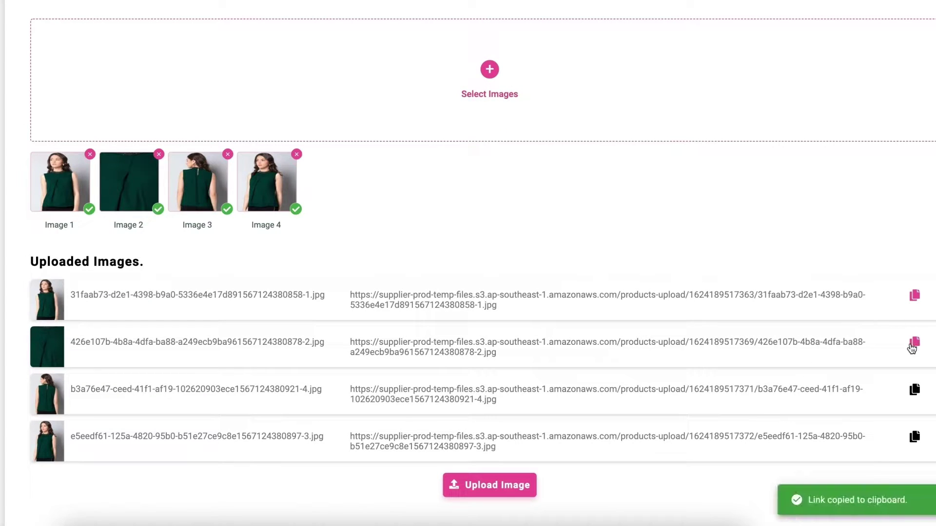
{"action": "left_click", "coordinate": [449, 519]}
{"action": "key", "text": "super+v"}
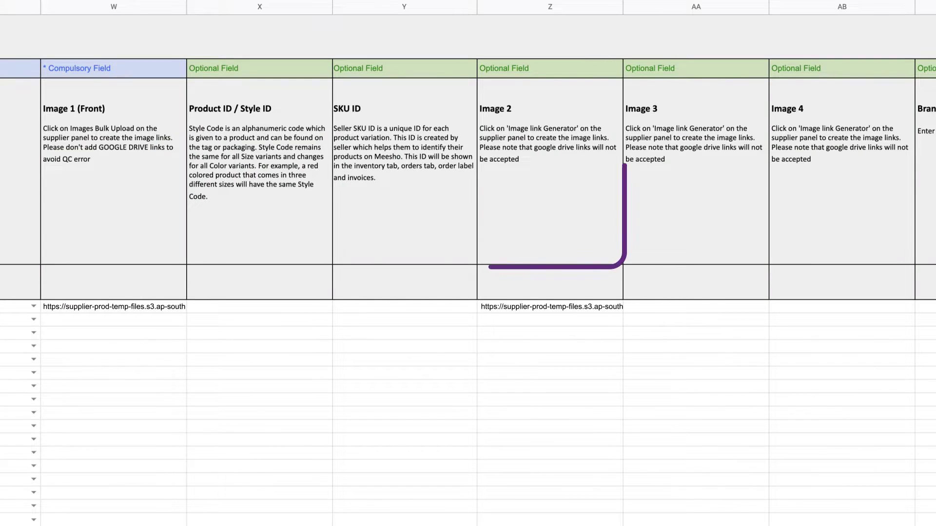
Copy the third and fourth uploaded images' links from the supplier panel into Image 3 and Image 4 of the same product row
{"action": "left_click", "coordinate": [485, 520]}
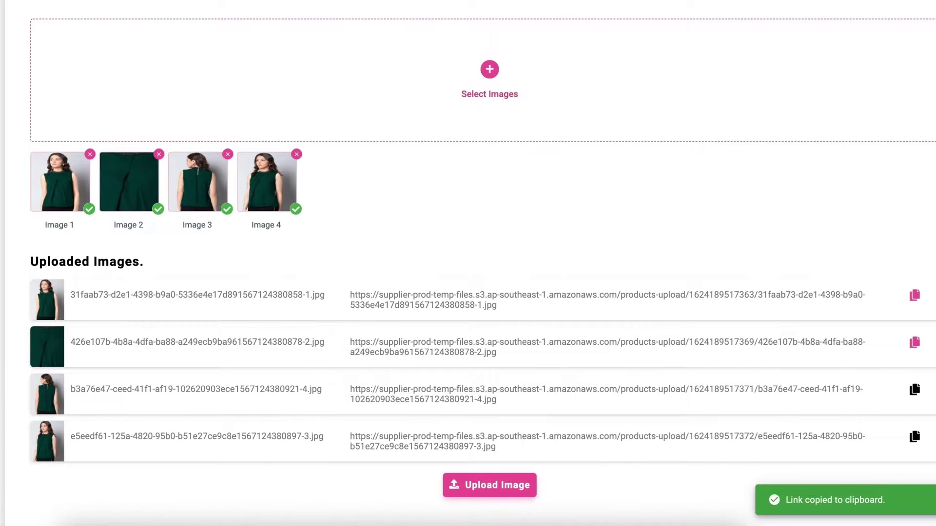
{"action": "left_click", "coordinate": [915, 390]}
{"action": "left_click", "coordinate": [446, 520]}
{"action": "key", "text": "super+v"}
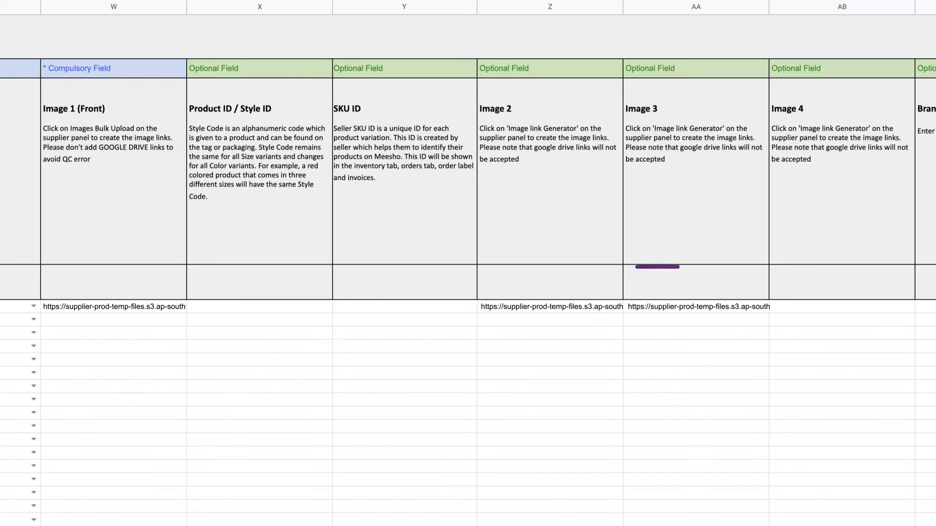
{"action": "left_click", "coordinate": [485, 520]}
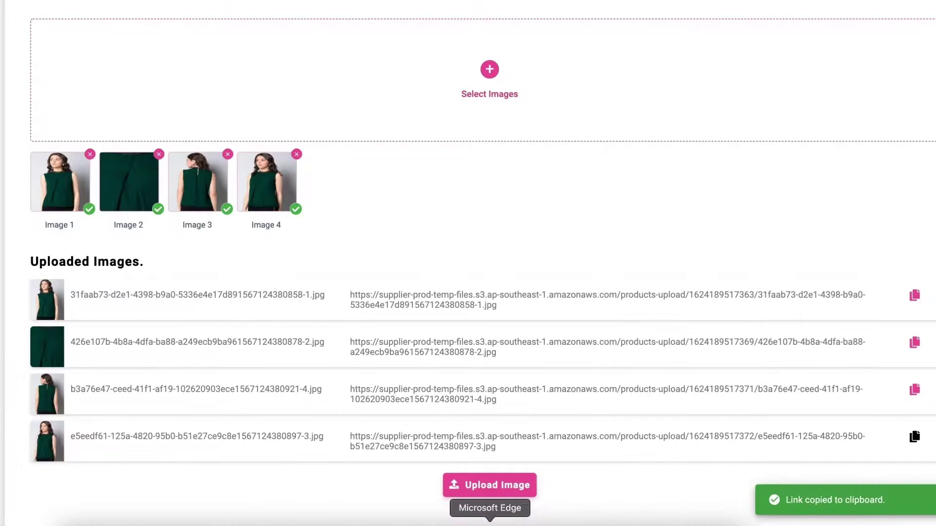
{"action": "left_click", "coordinate": [915, 437]}
{"action": "left_click", "coordinate": [446, 520]}
{"action": "key", "text": "super+v"}
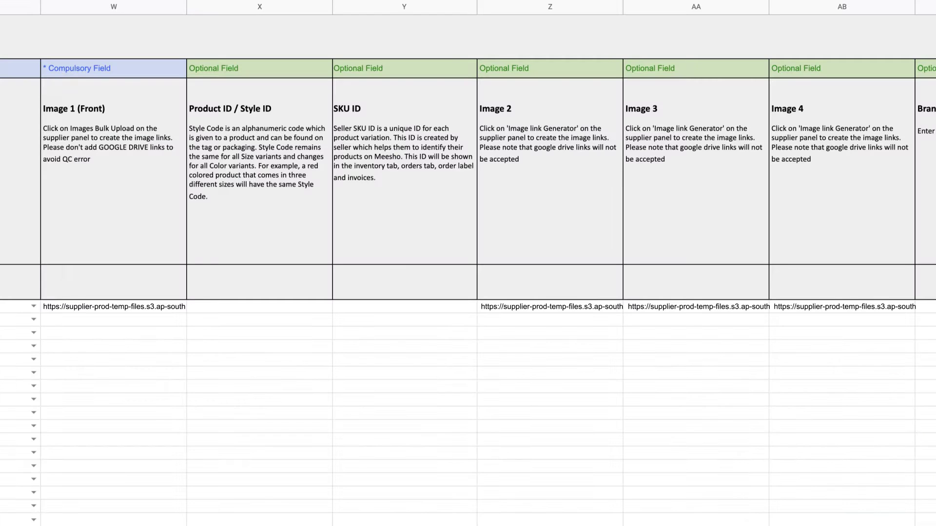